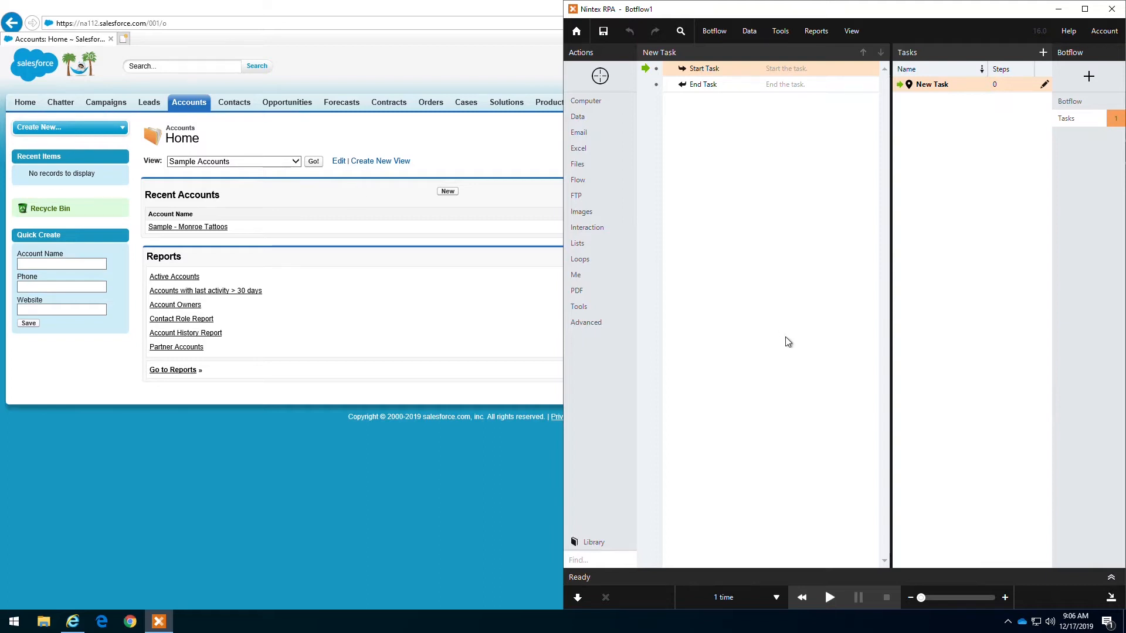
- Raise the botflow run speed to near maximum and capture the New button beside Recent Accounts in Salesforce as the action target
click(979, 597)
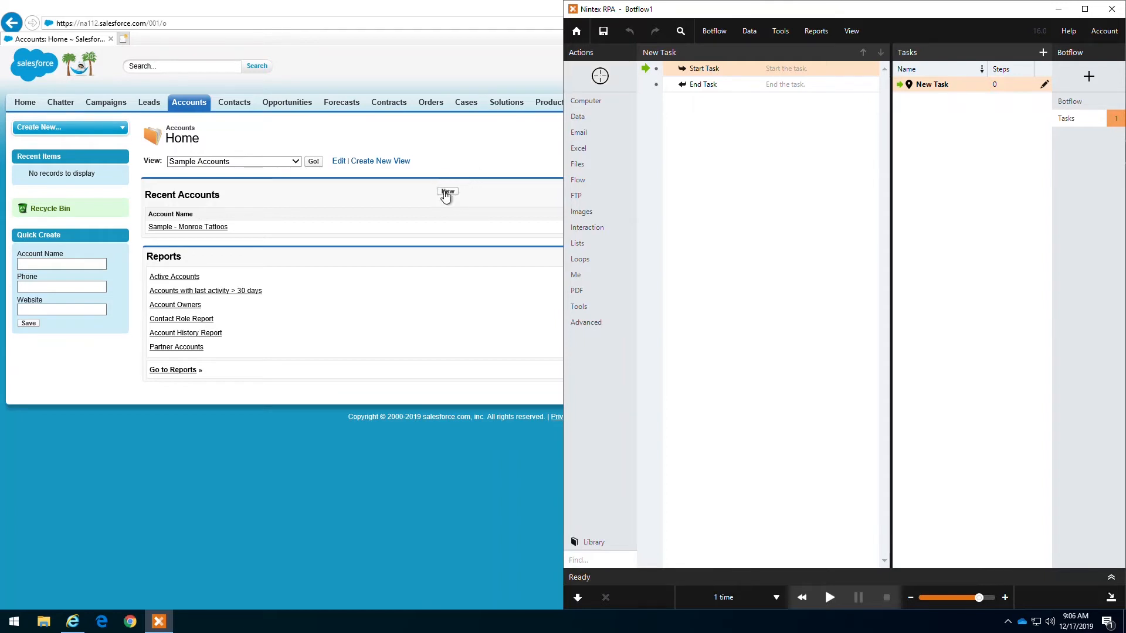
click(600, 77)
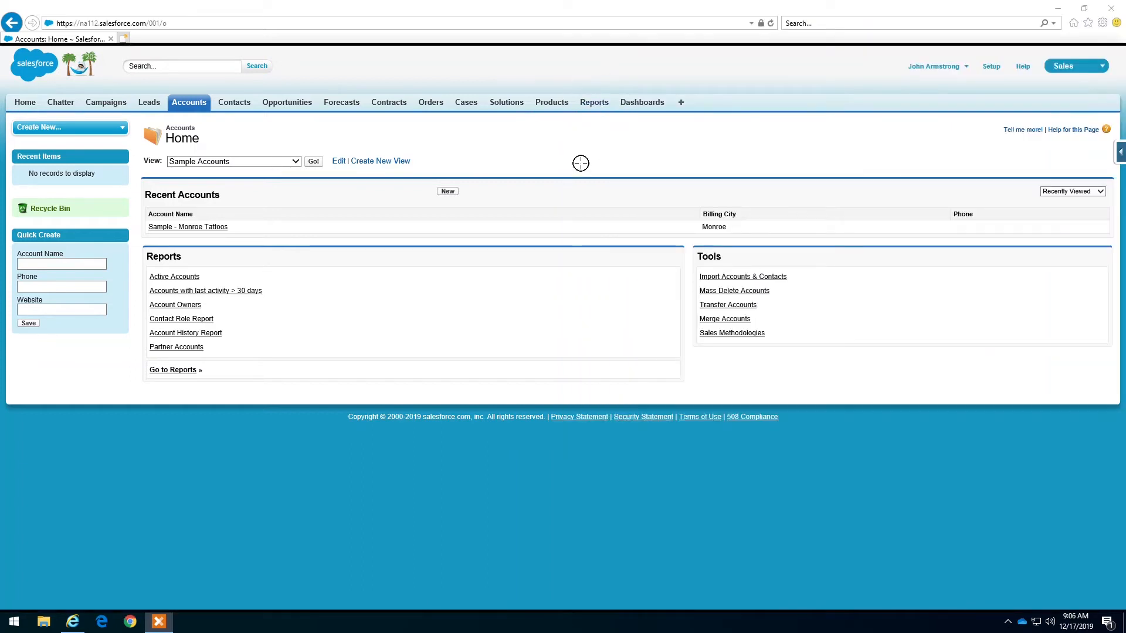
click(448, 191)
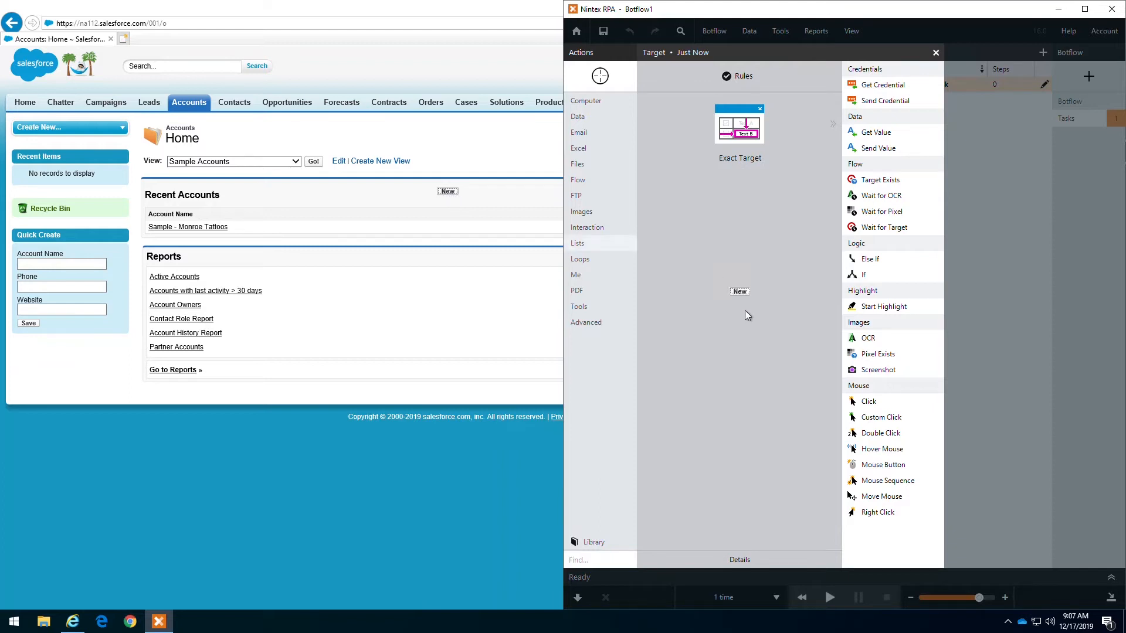
click(625, 410)
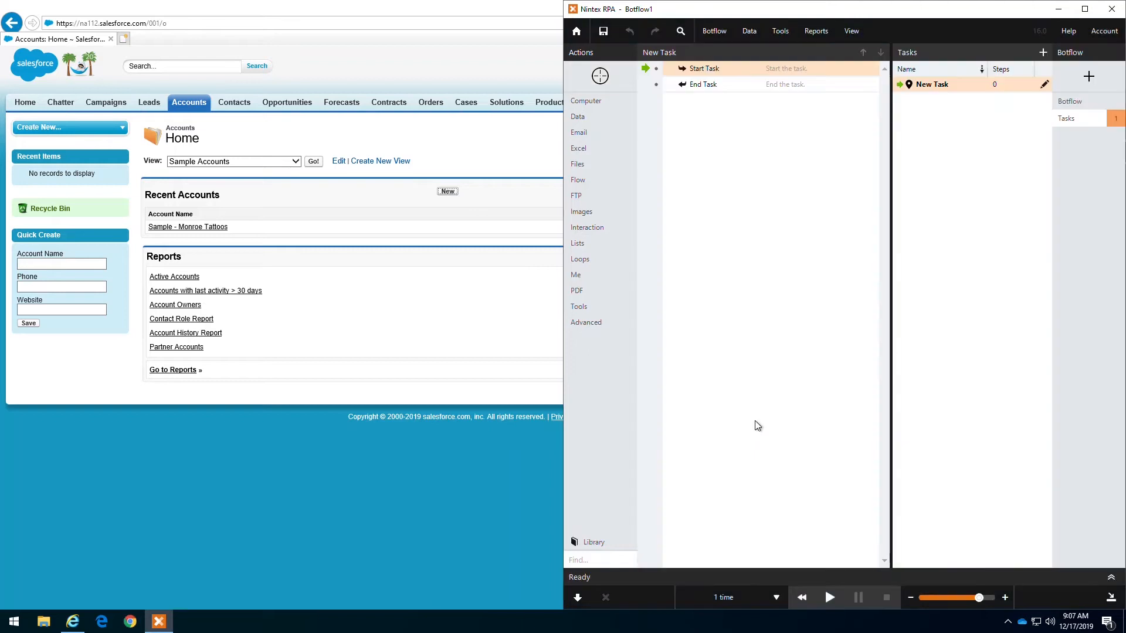
click(635, 81)
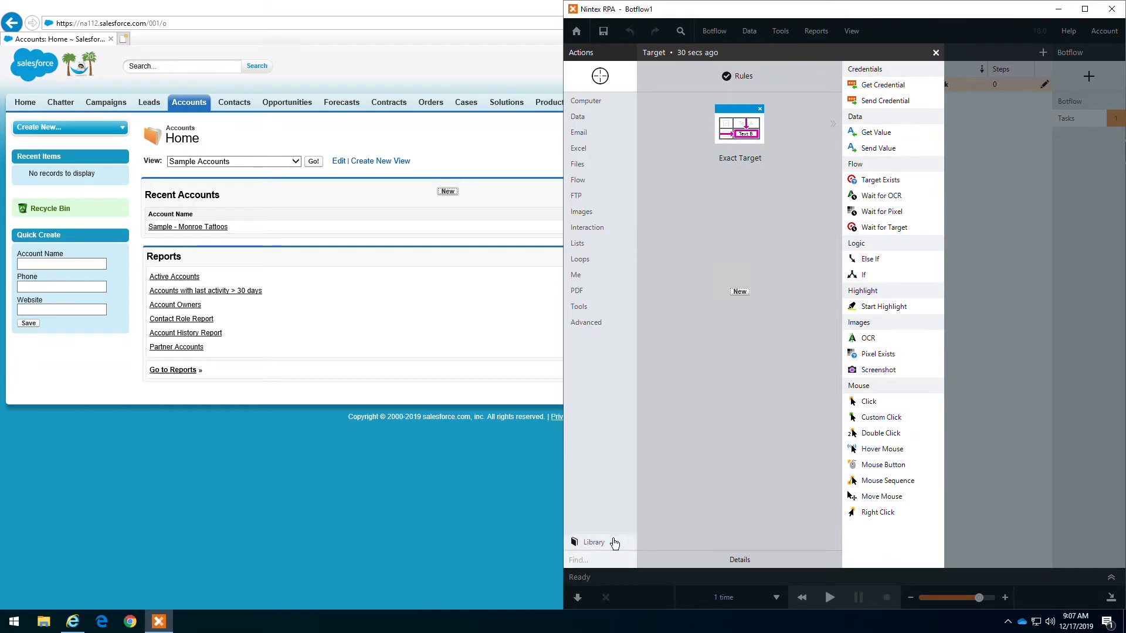
- Browse the library of all available automation actions
click(585, 541)
scroll(706, 111, down, 3)
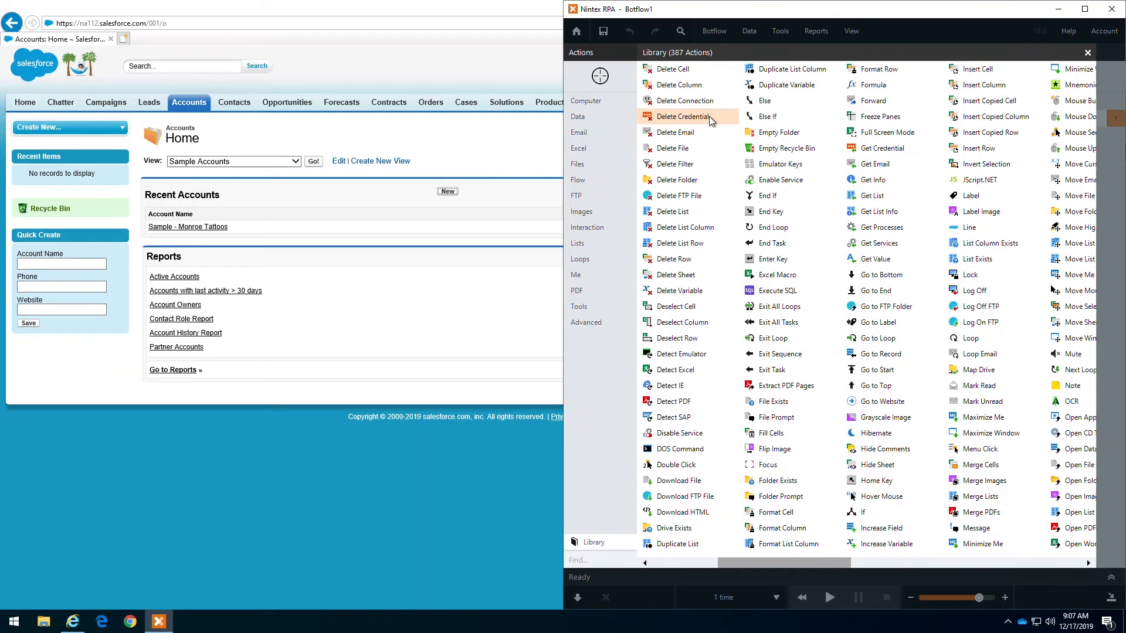
scroll(713, 120, down, 2)
scroll(726, 179, up, 5)
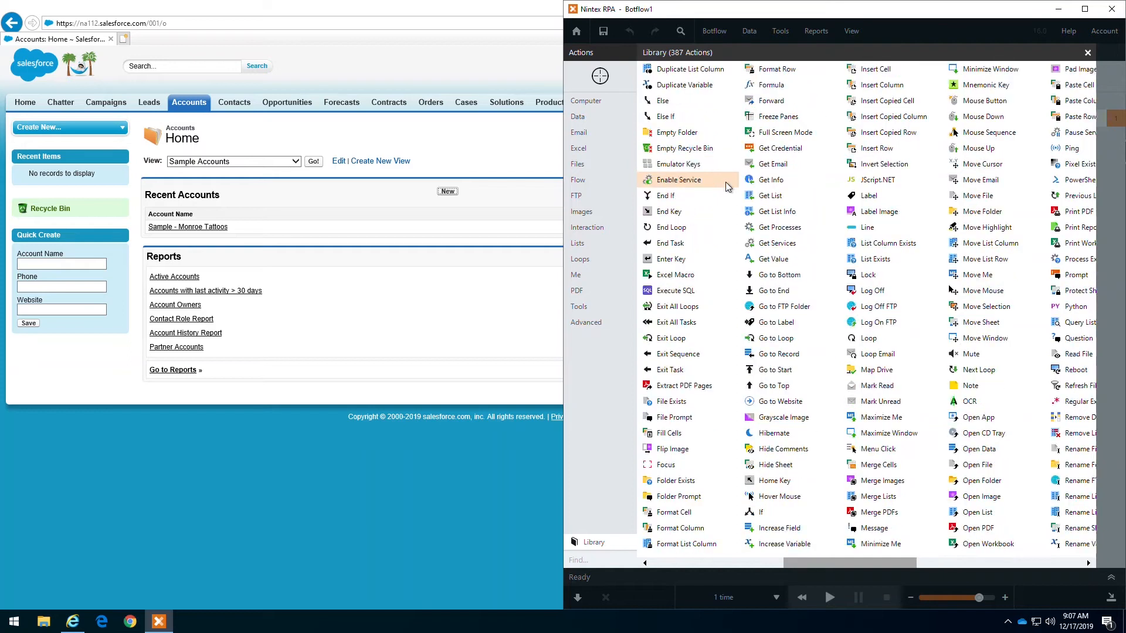
click(1087, 52)
- Add a Click action on the captured New target and run it so Salesforce opens the new account form
click(600, 76)
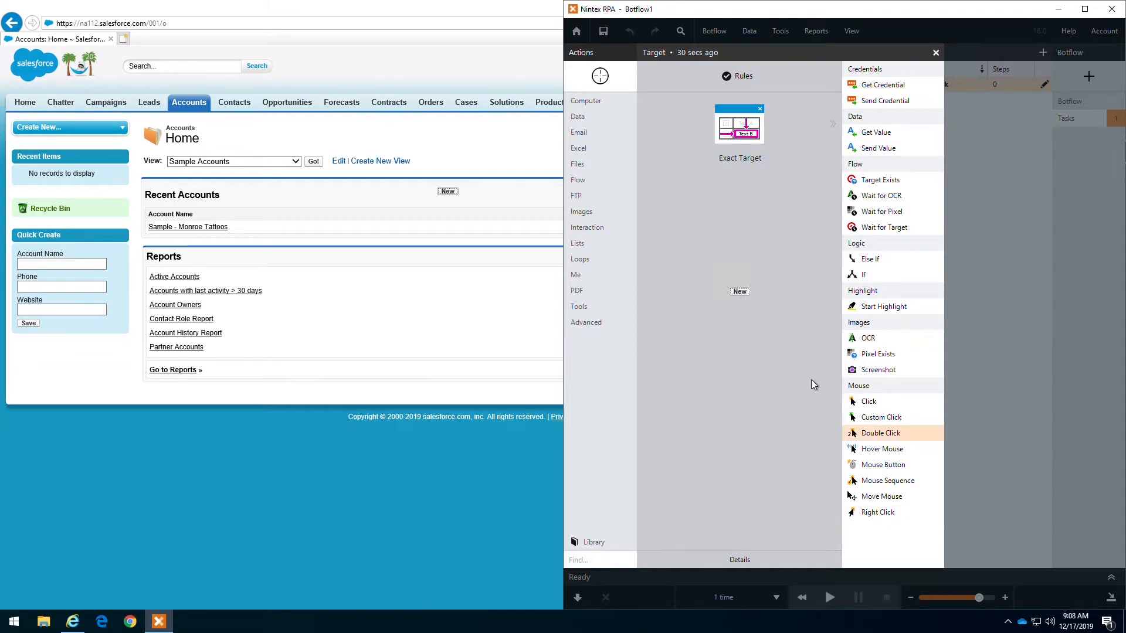
double_click(870, 402)
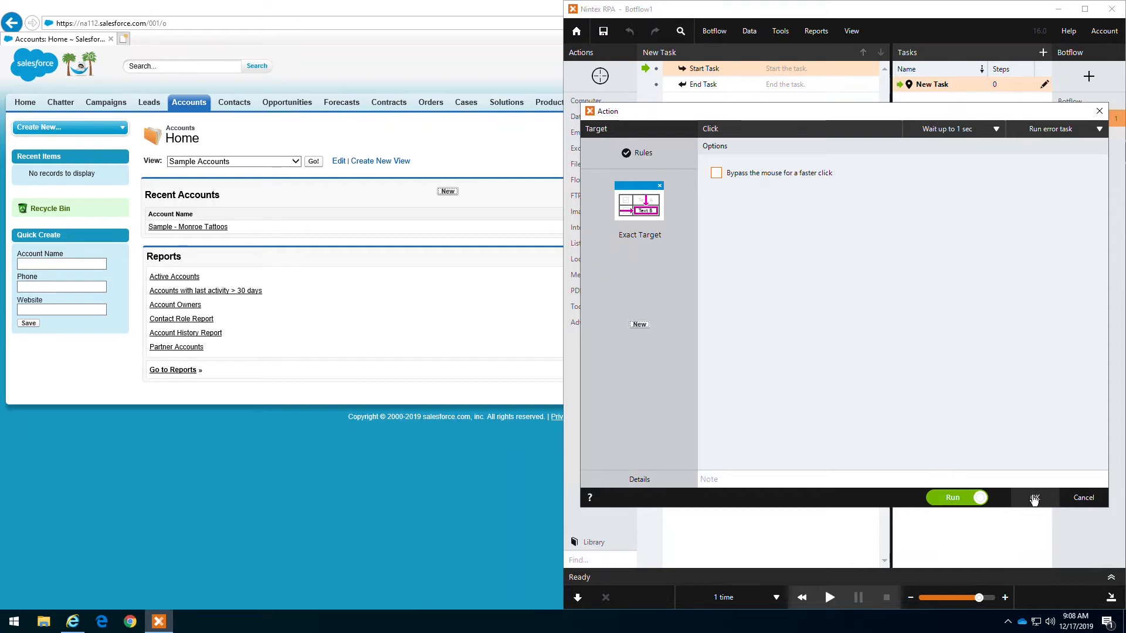
click(1033, 498)
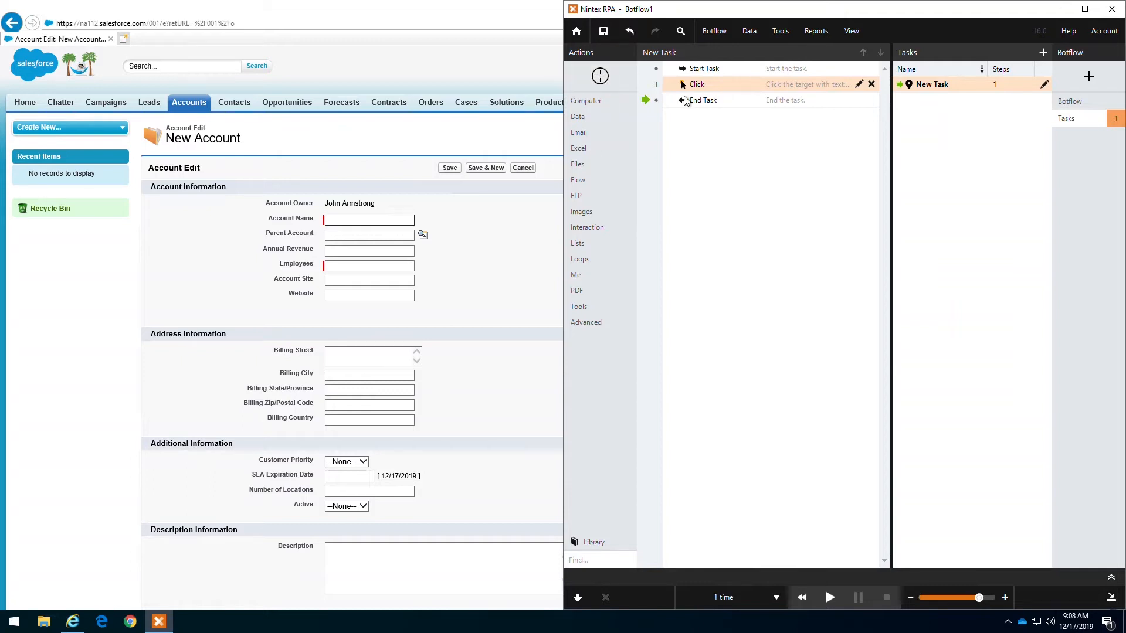
- Target the Account Name field and add a Send Value action that enters "Example Account", running it on confirmation
drag(599, 86, 349, 219)
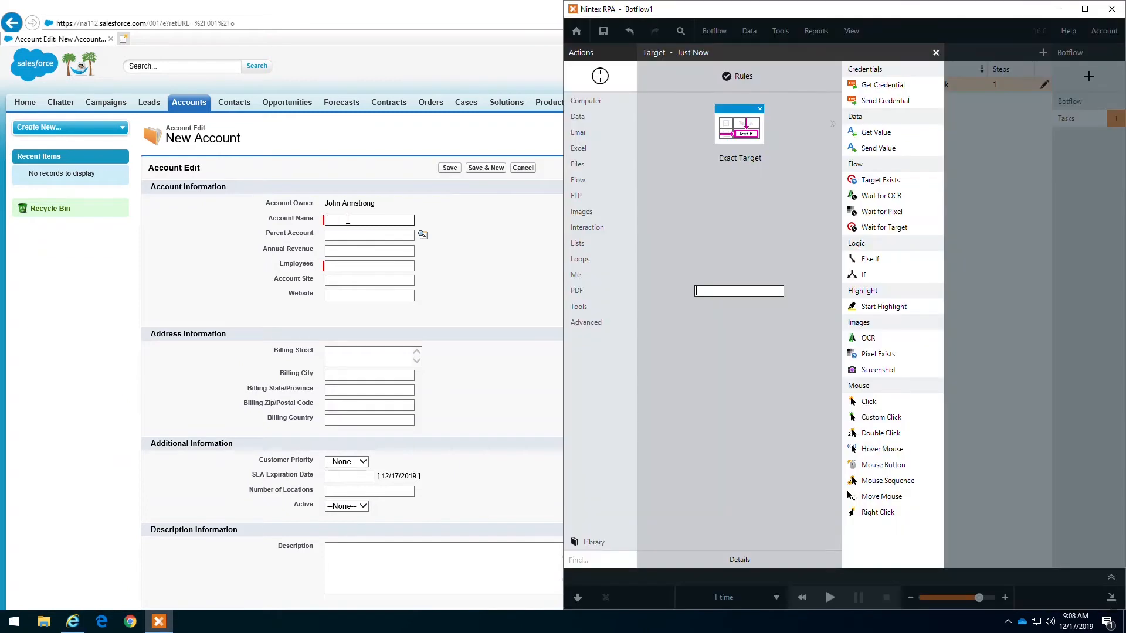
click(885, 151)
text(Example Ac)
text(count)
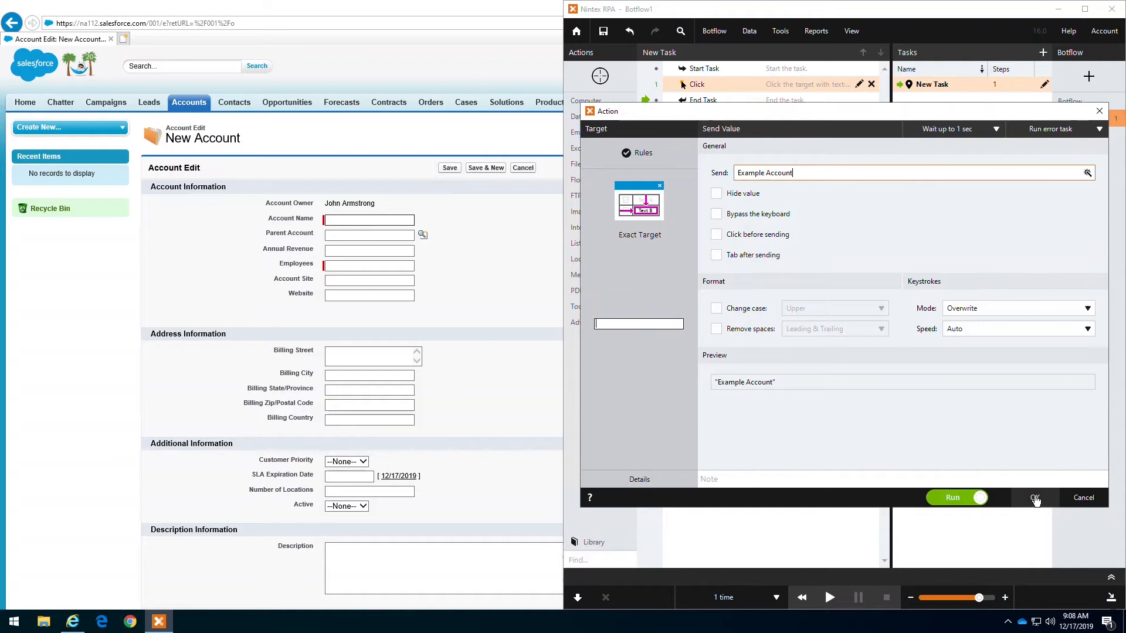
click(1035, 499)
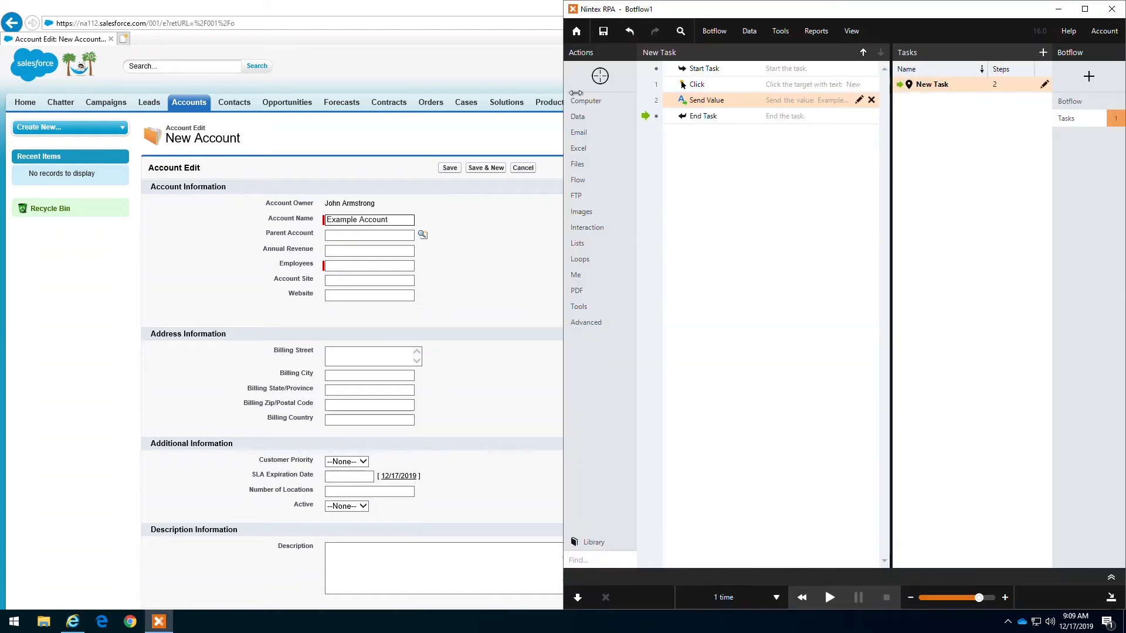
- Target the account's Type dropdown and add a Select Item action choosing the exact item "Customer - Channel"
click(600, 77)
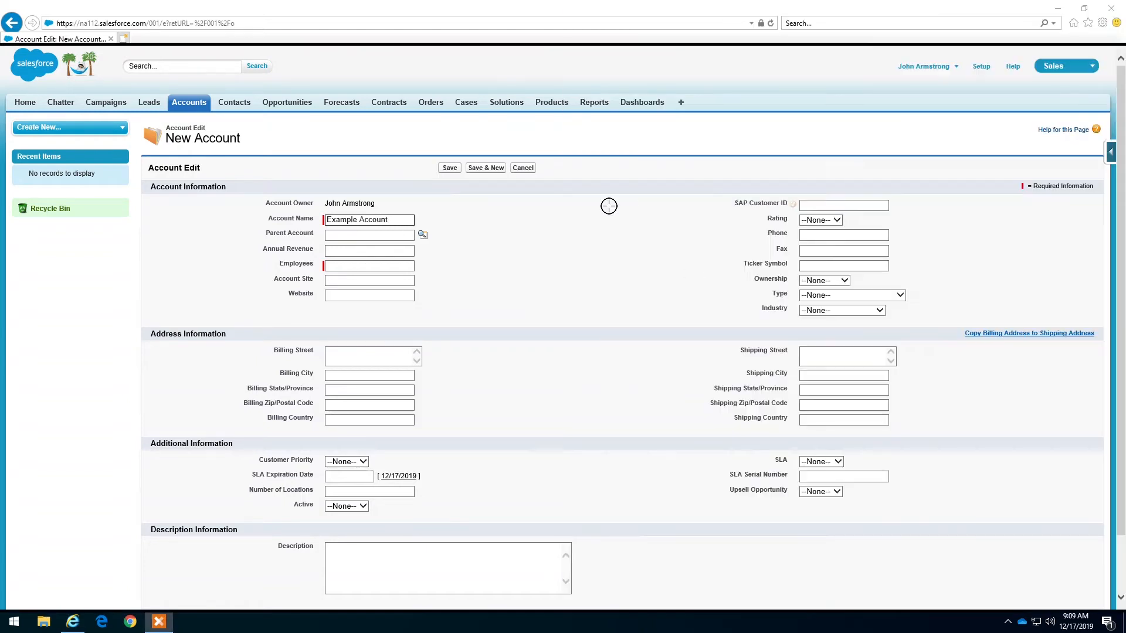
click(810, 298)
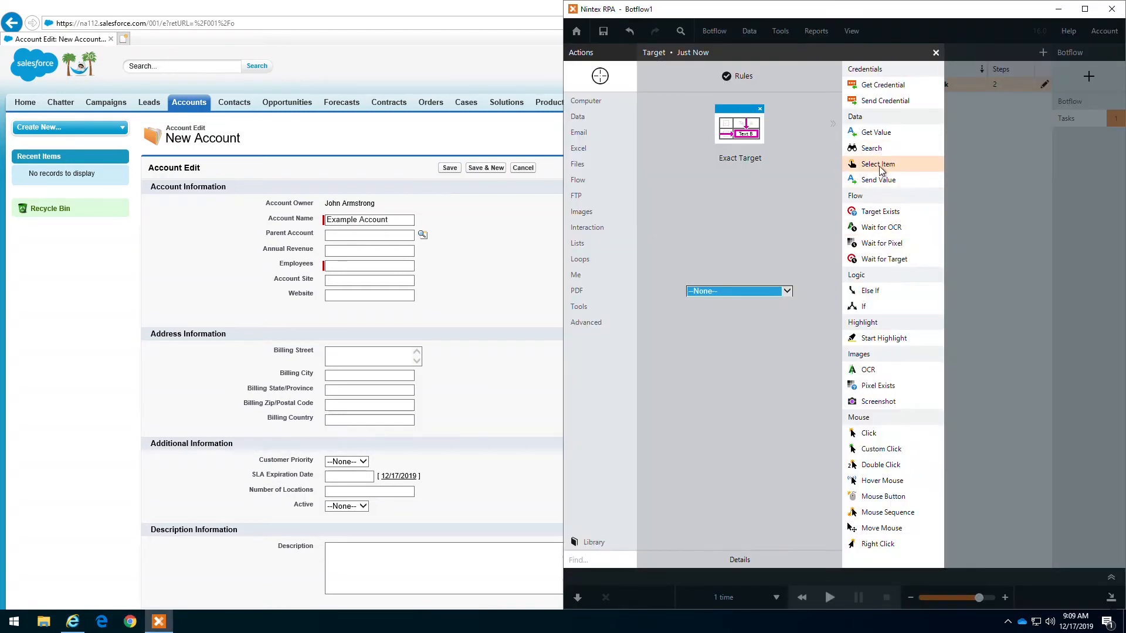
click(889, 166)
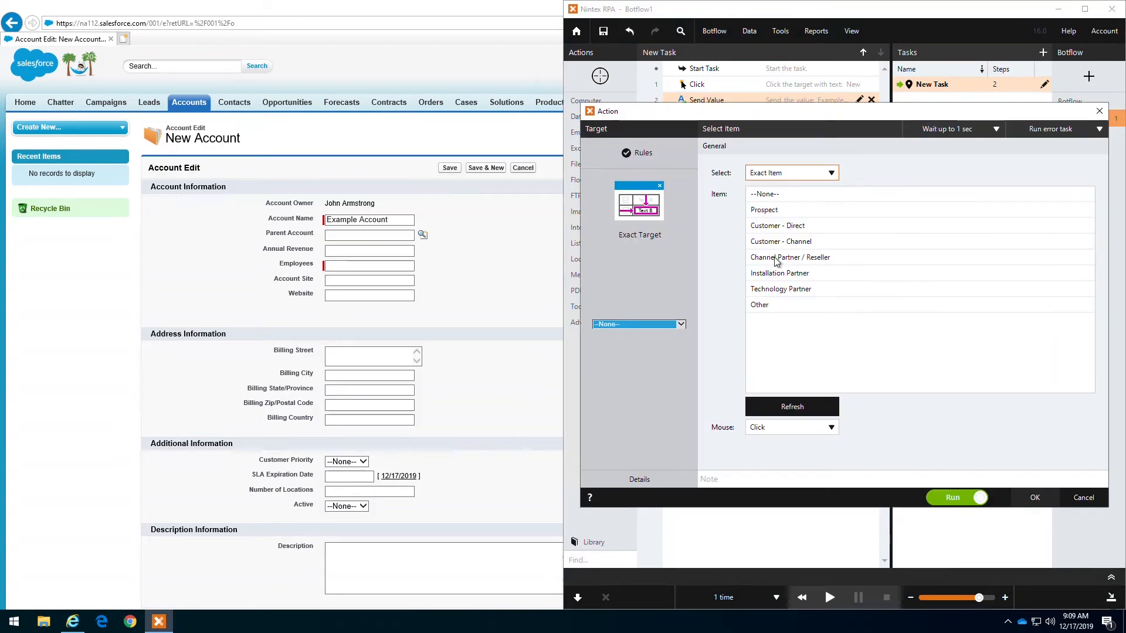
click(786, 243)
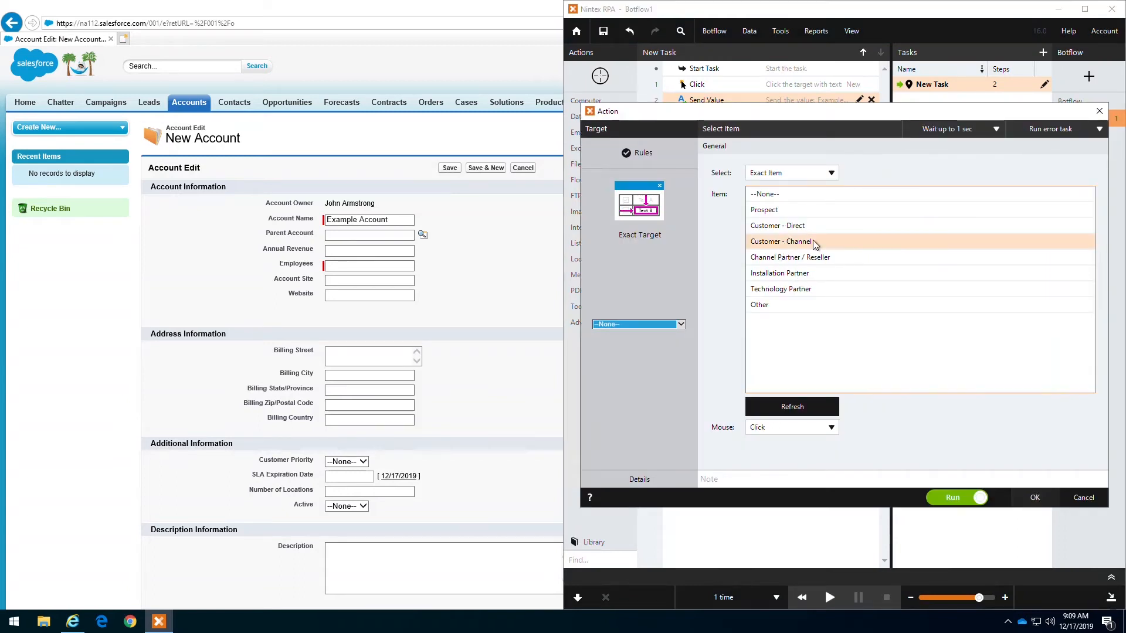
click(1035, 498)
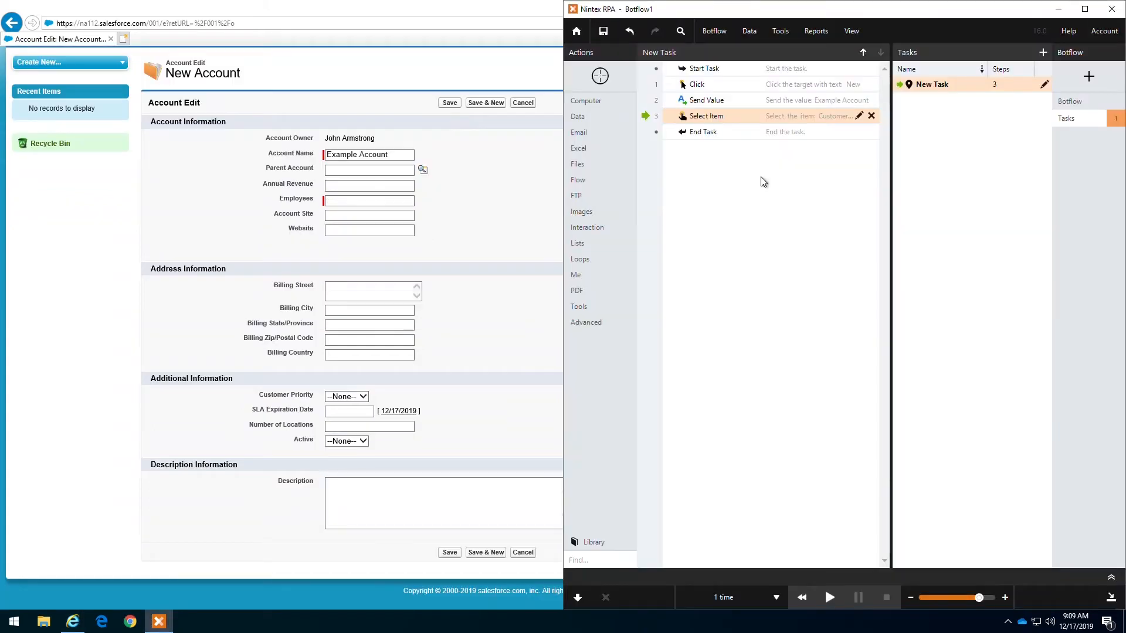
- Cancel the new account form in Salesforce and close Botflow1 without saving its changes
click(522, 103)
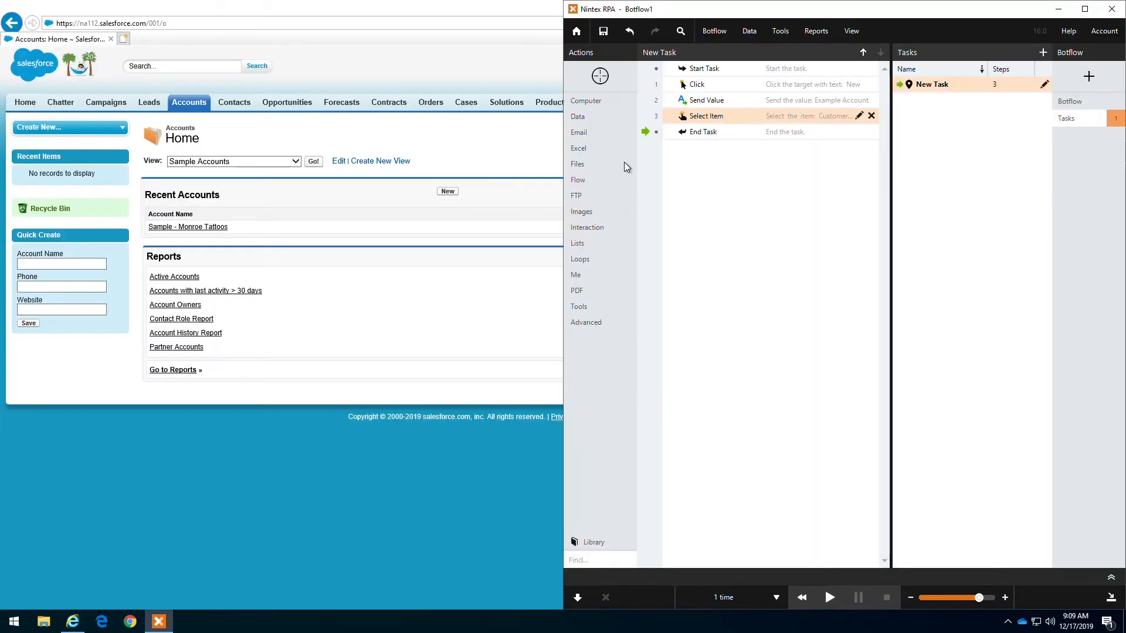
click(706, 37)
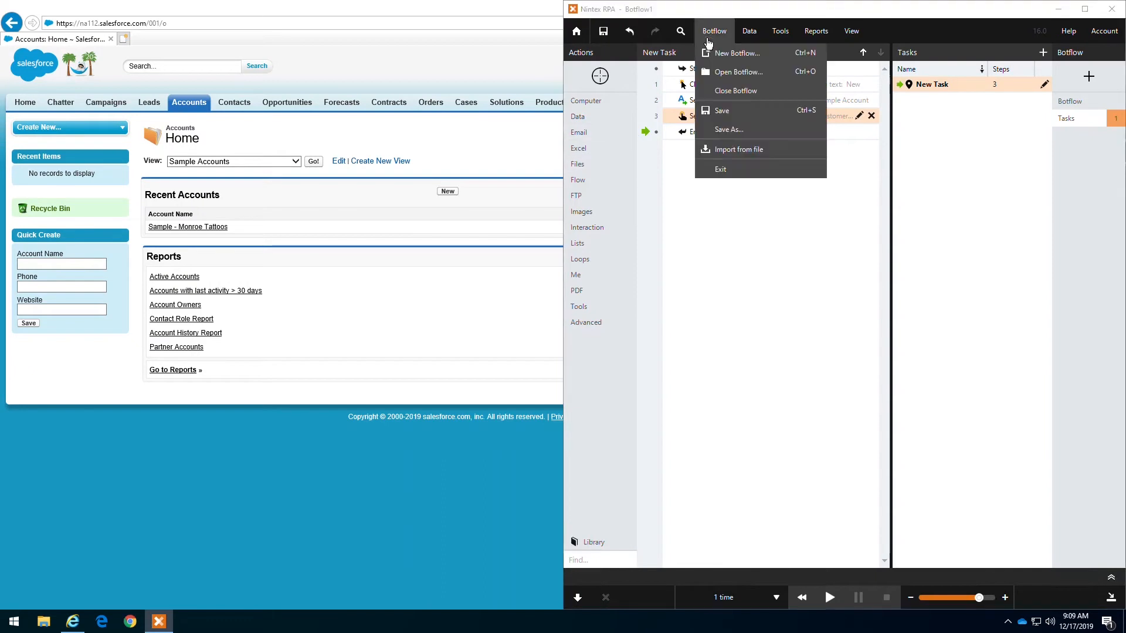
click(740, 91)
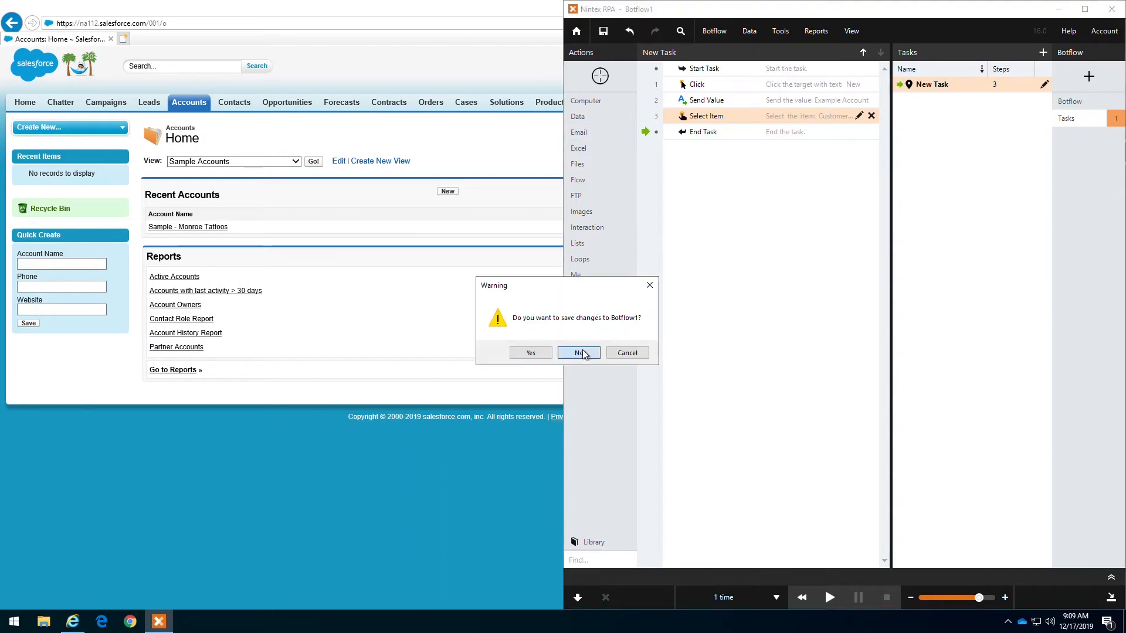
click(580, 353)
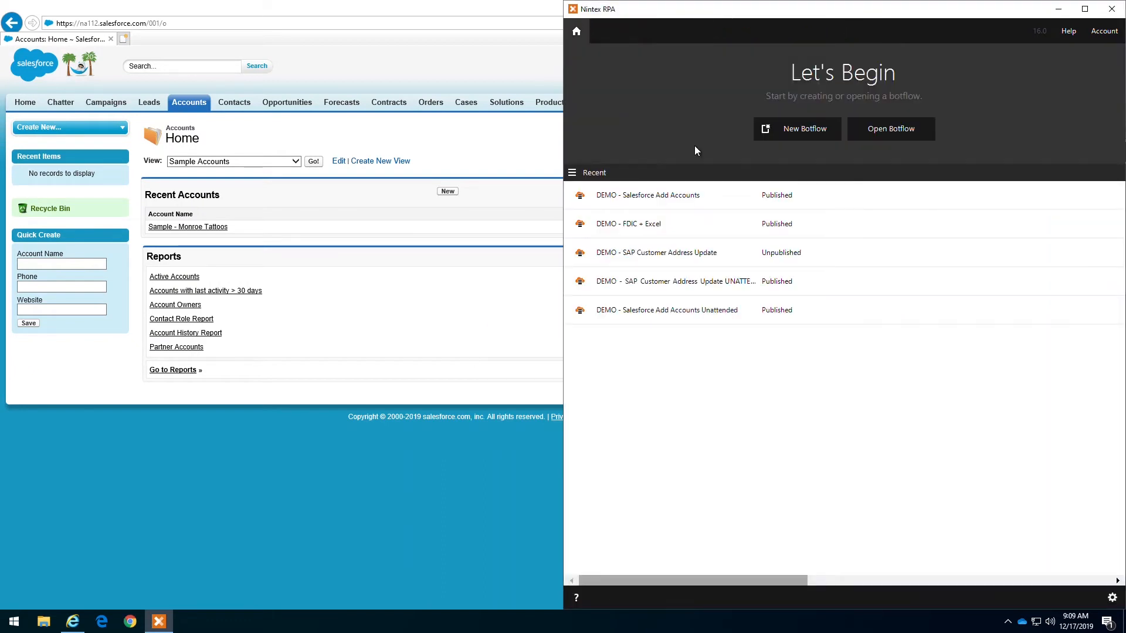
- Open the recent botflow "DEMO - Salesforce Add Accounts" and set its run speed slightly above the middle of the range
click(725, 194)
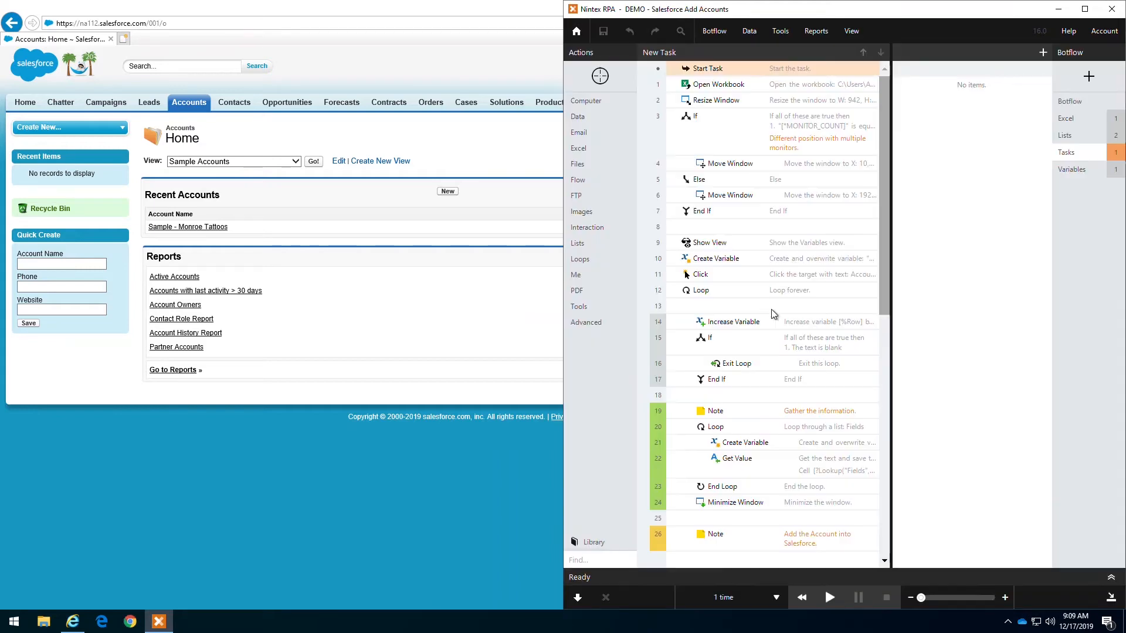
click(979, 597)
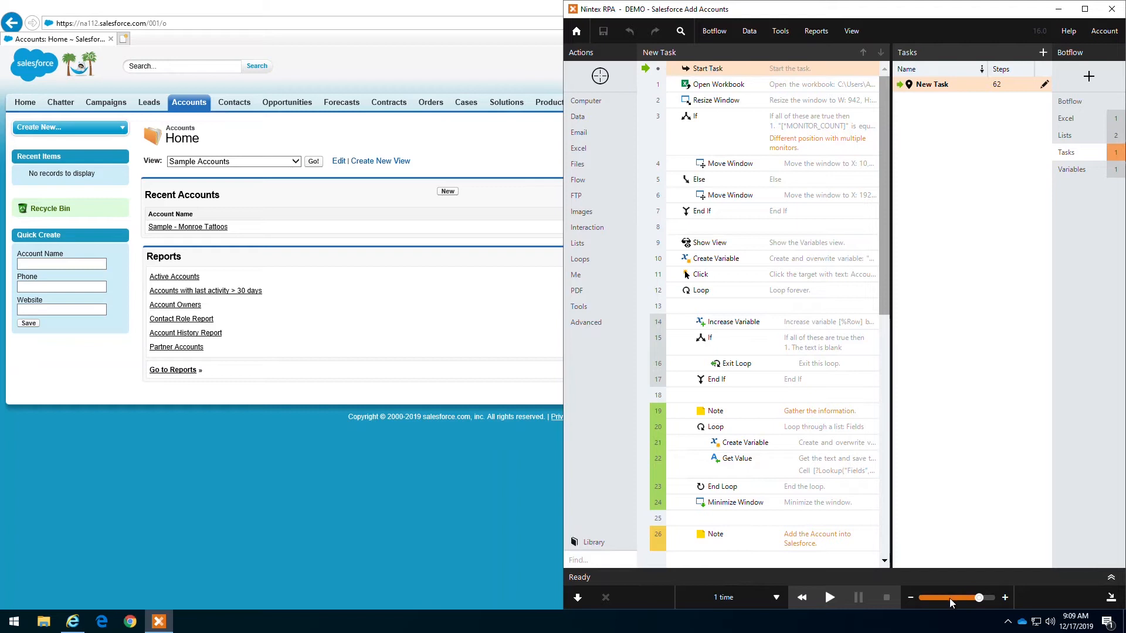
click(966, 598)
drag(964, 598, 959, 598)
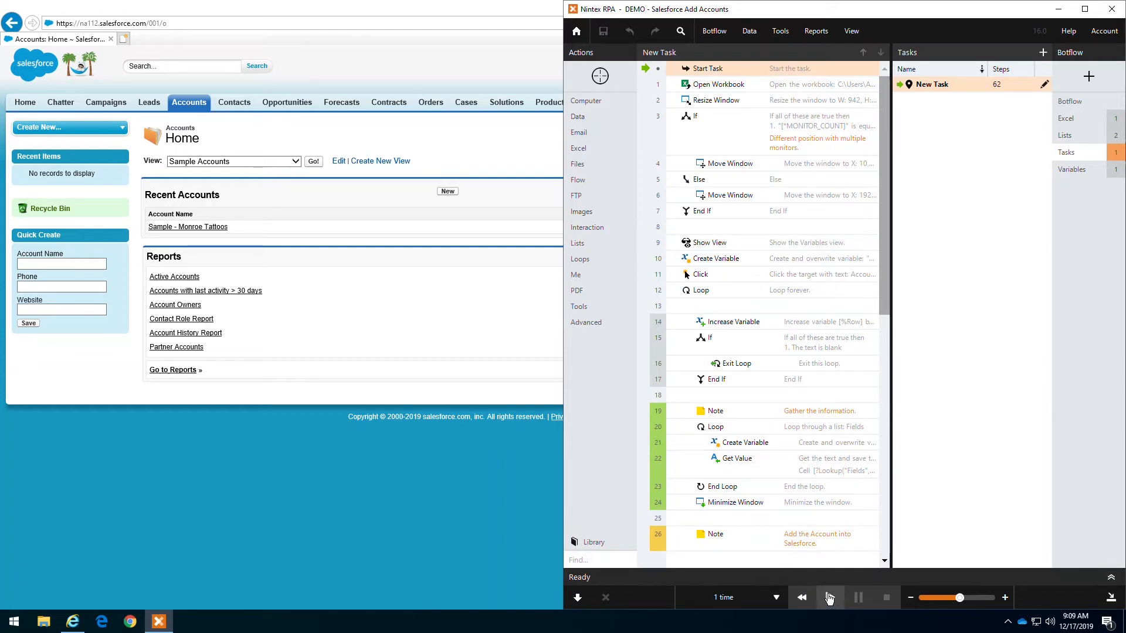
- Run the botflow one time and raise its speed to the maximum while it is adding the accounts
click(829, 598)
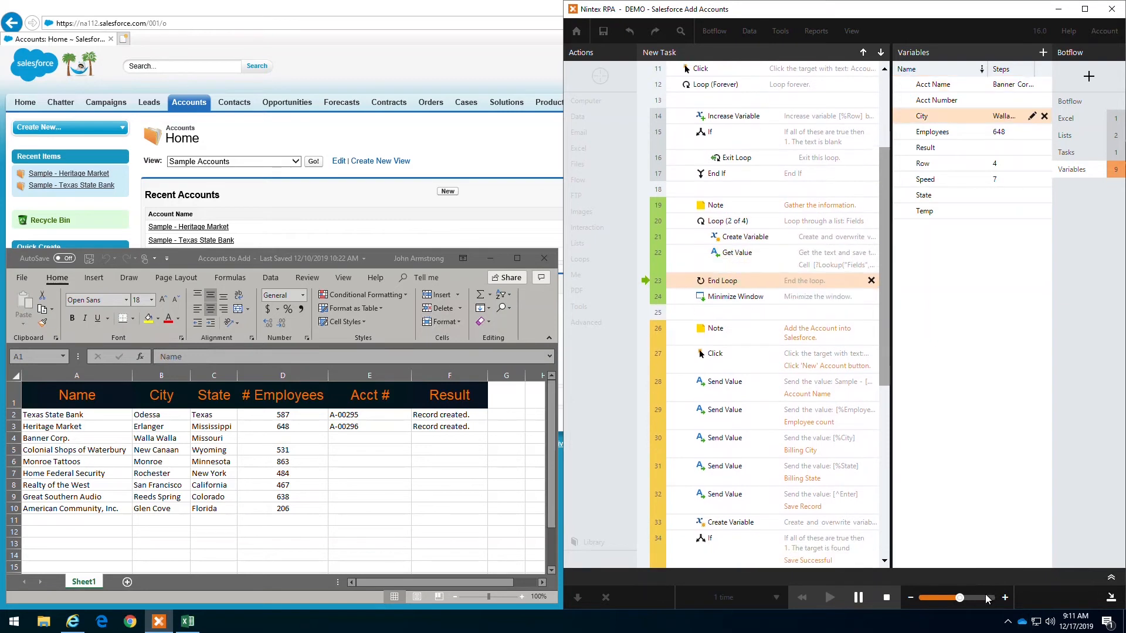
click(1007, 598)
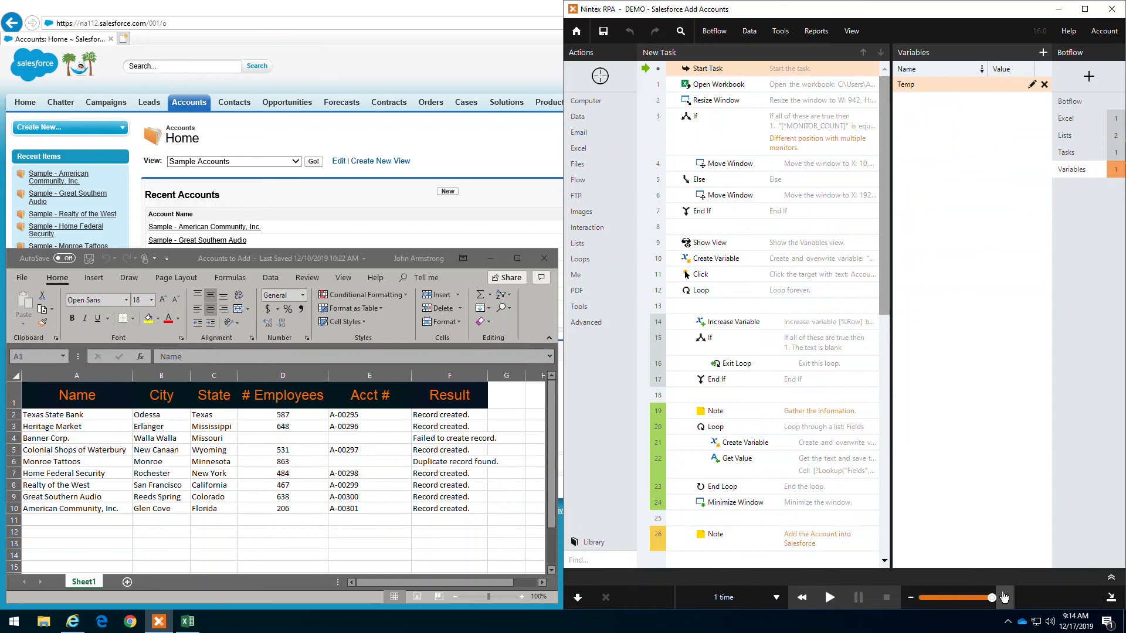
- Examine the Result column of the Accounts to Add workbook in Excel, checking the Monroe Tattoos and Banner Corp. rows
click(491, 452)
drag(425, 415, 429, 508)
click(422, 462)
click(431, 442)
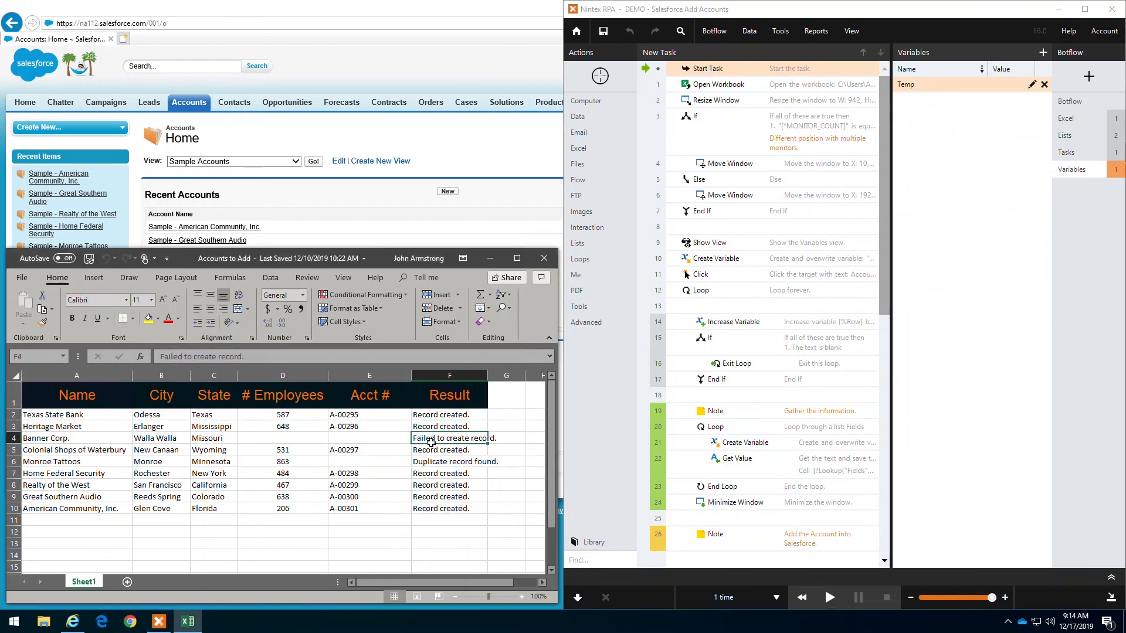
click(99, 404)
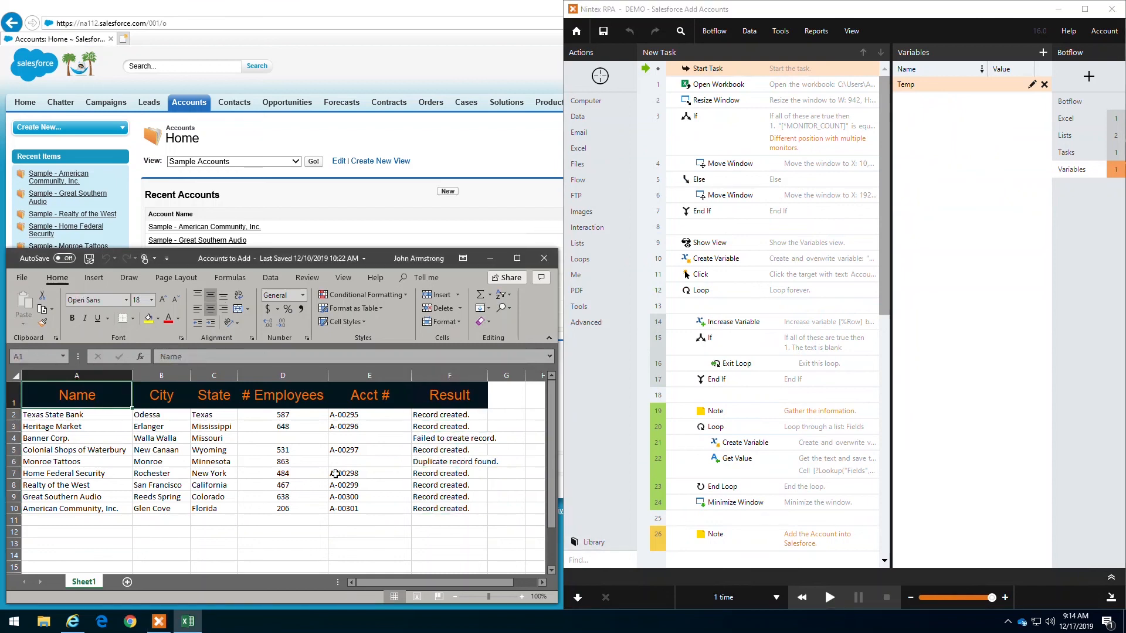